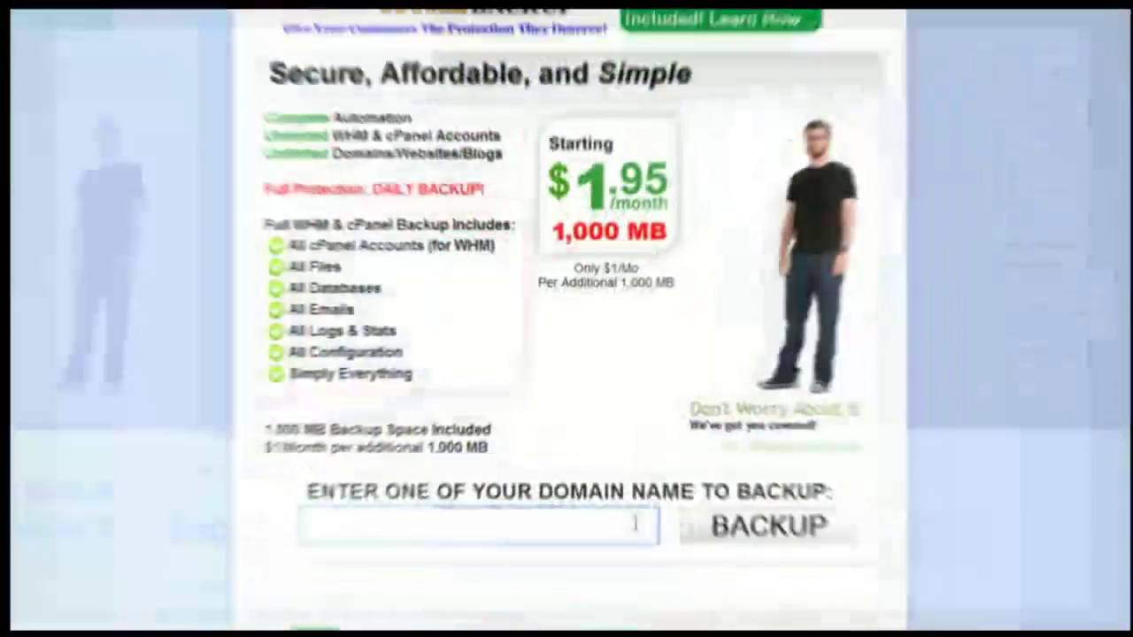
# - Submit SITEAUTOBACKUP.COM as the domain name to back up
pyautogui.write('SITEAUTOB')
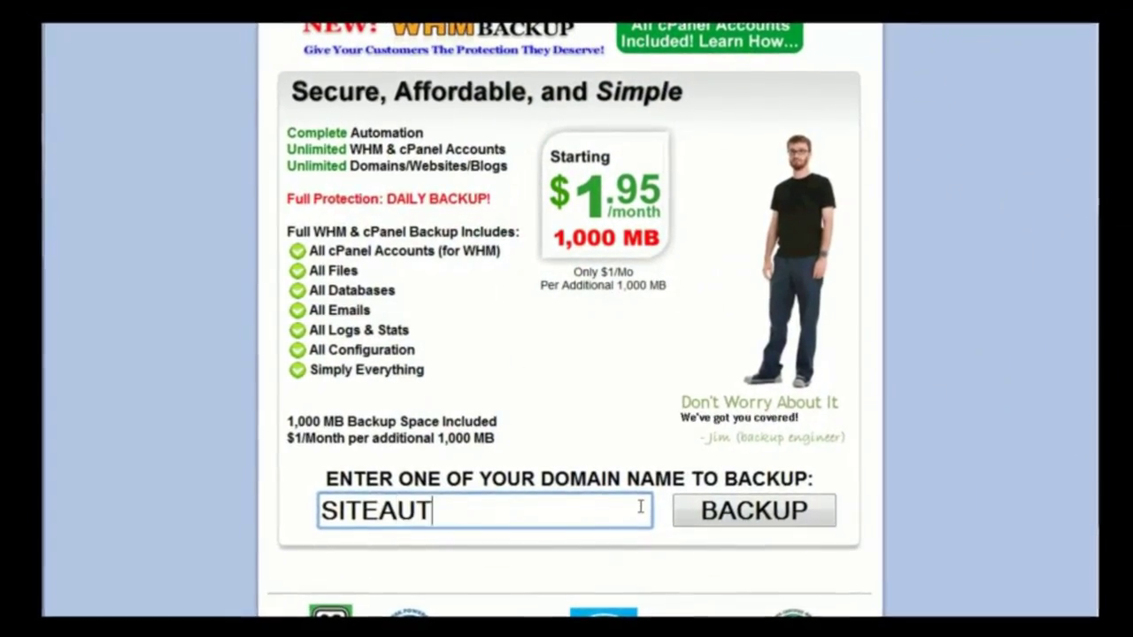
pyautogui.write('ACKUP.COM')
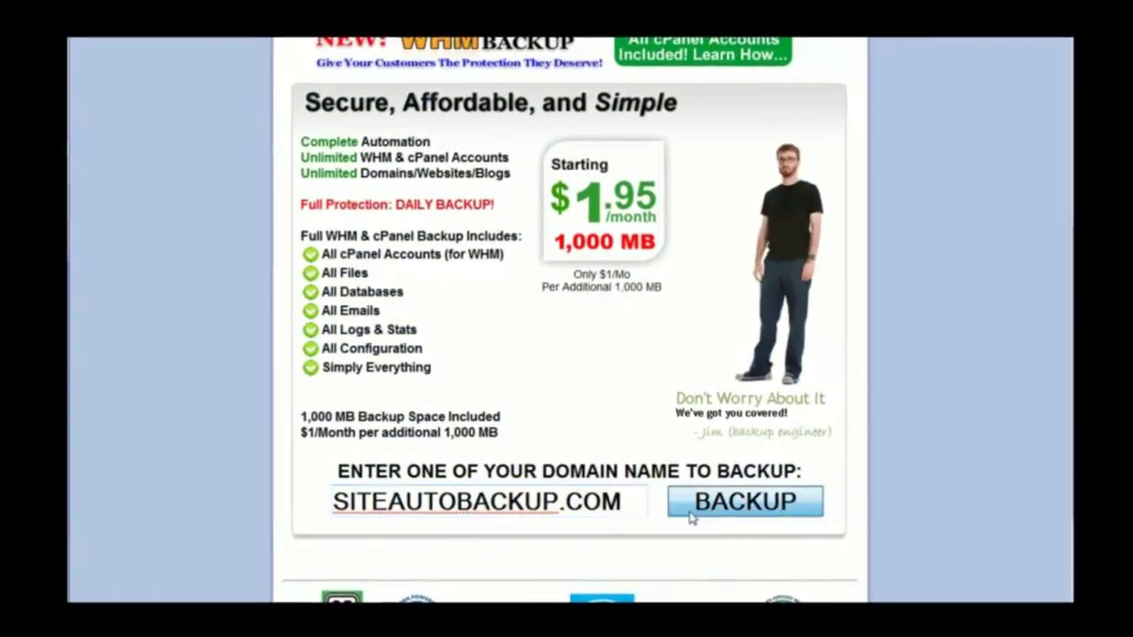
pyautogui.click(690, 510)
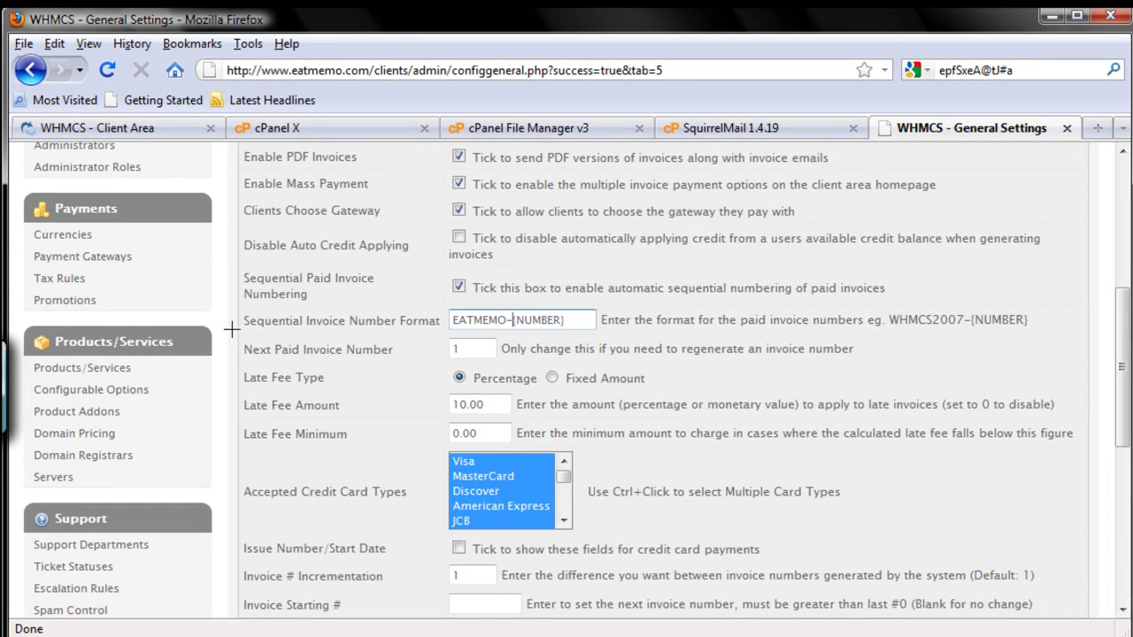
pyautogui.moveTo(230, 329); pyautogui.dragTo(862, 366)
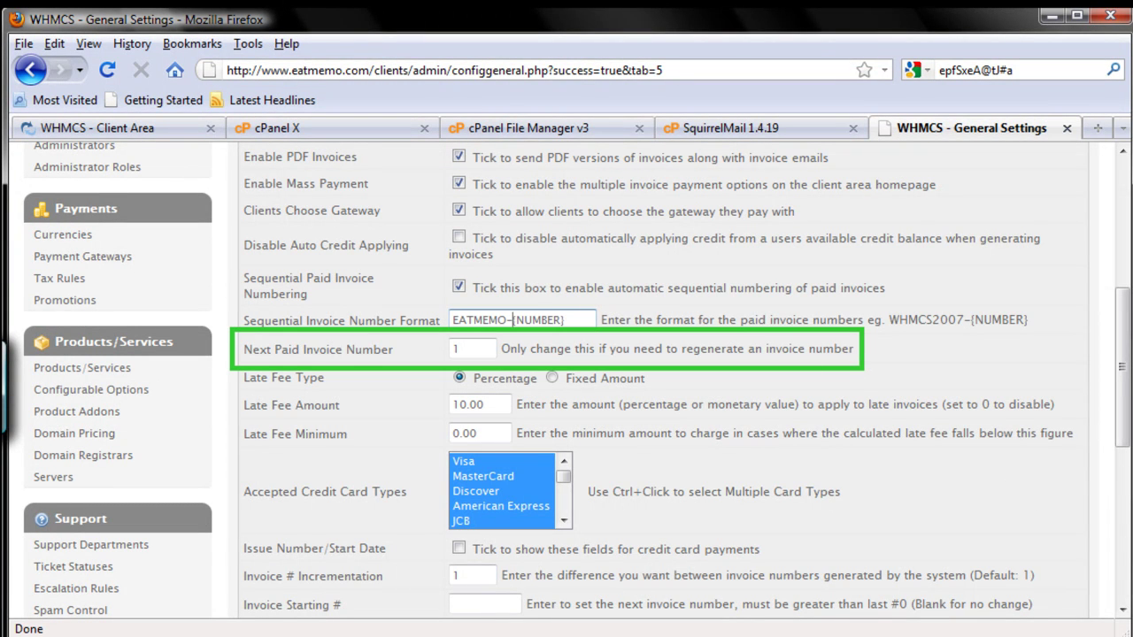
pyautogui.press('Escape')
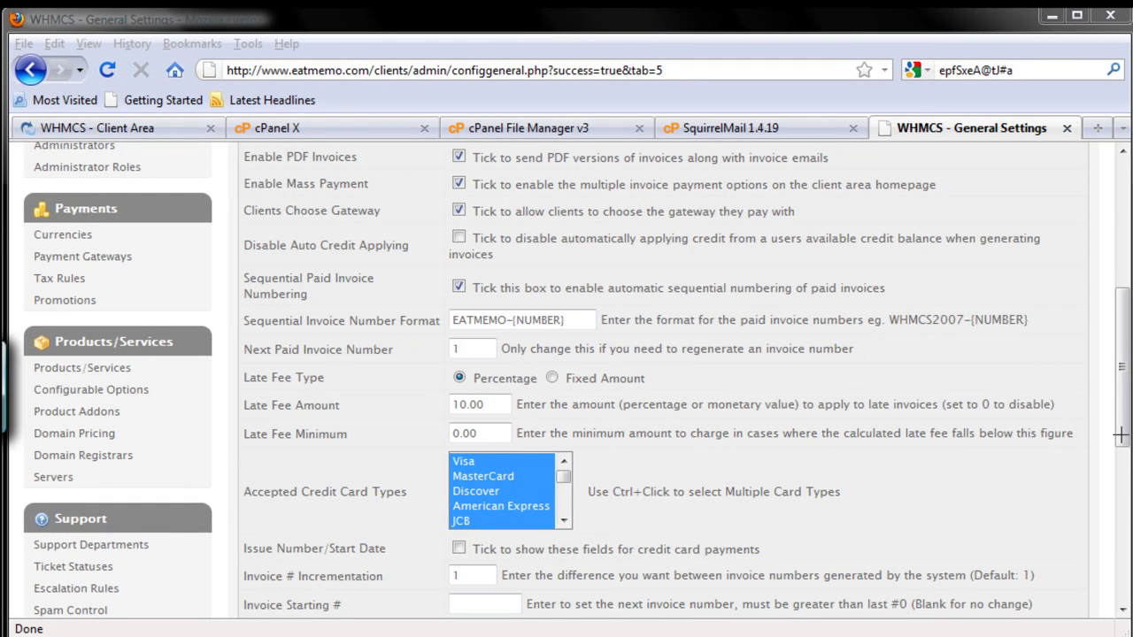
# - Disable late fees in the invoice settings by setting the Late Fee Amount to 0
pyautogui.moveTo(1116, 453); pyautogui.dragTo(1124, 456)
pyautogui.scroll(-1, 1122, 453)
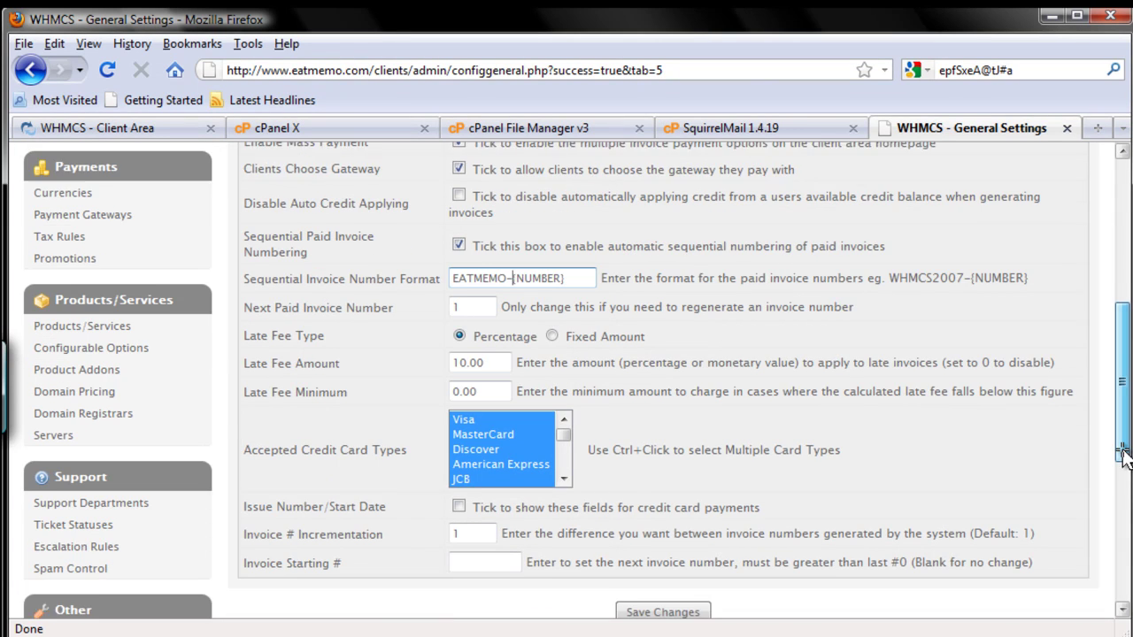
pyautogui.scroll(-1, 1122, 453)
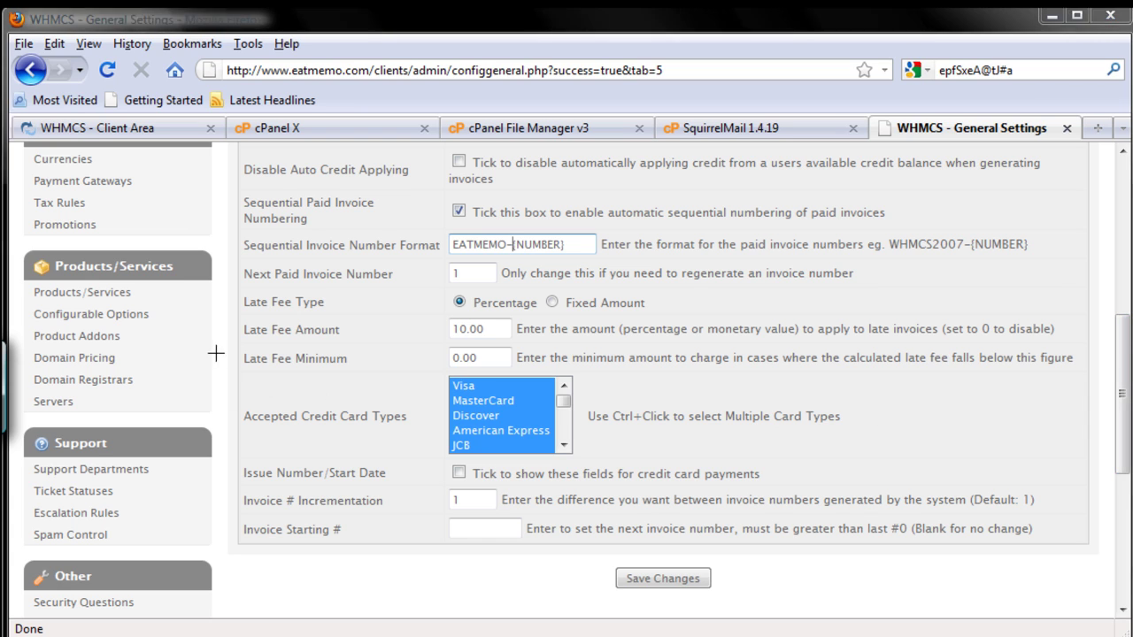
pyautogui.moveTo(241, 293)
pyautogui.mouseDown()
pyautogui.moveTo(260, 366)
pyautogui.moveTo(628, 429)
pyautogui.moveTo(708, 378)
pyautogui.moveTo(1077, 372)
pyautogui.mouseUp()
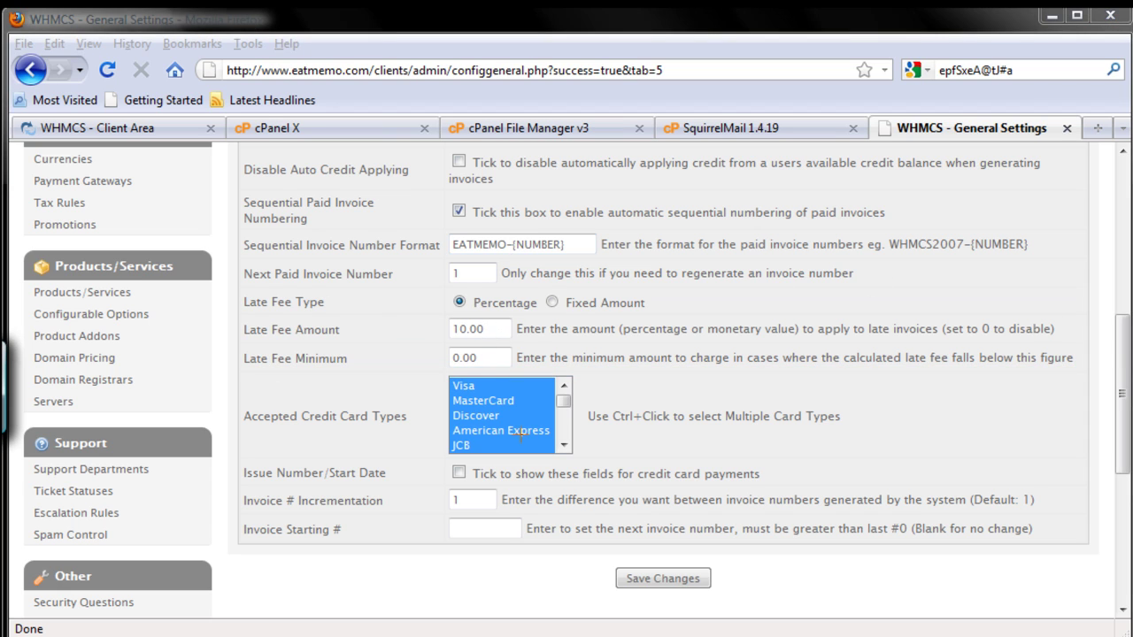
pyautogui.click(505, 329)
pyautogui.press('BackSpace')
pyautogui.press('BackSpace')
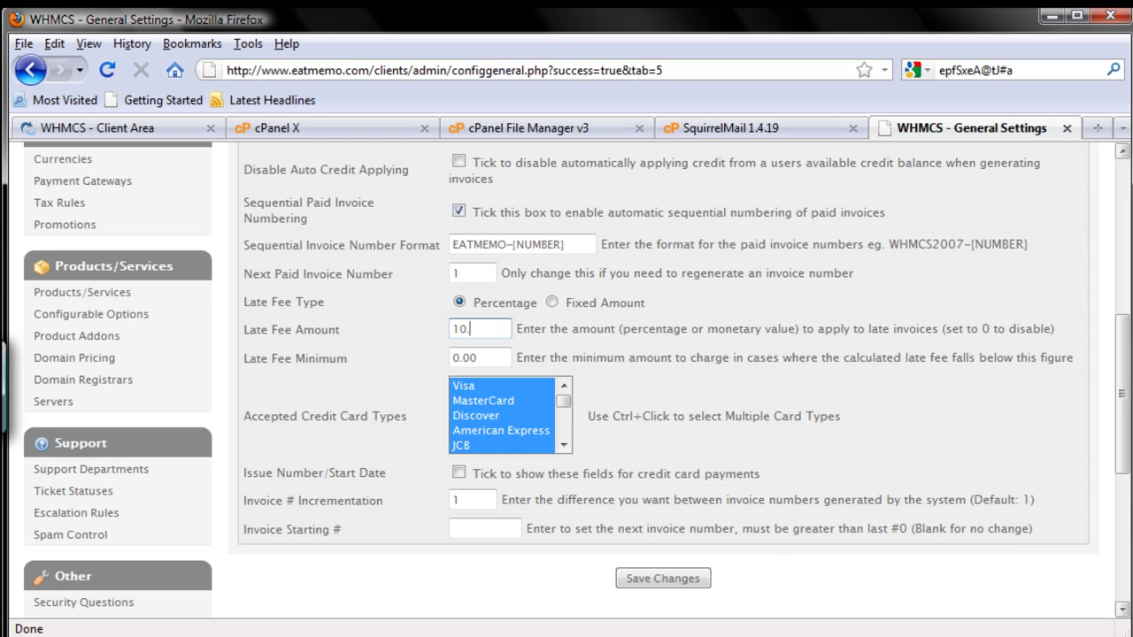
pyautogui.press('BackSpace')
pyautogui.press('BackSpace')
pyautogui.press('BackSpace')
pyautogui.write('0')
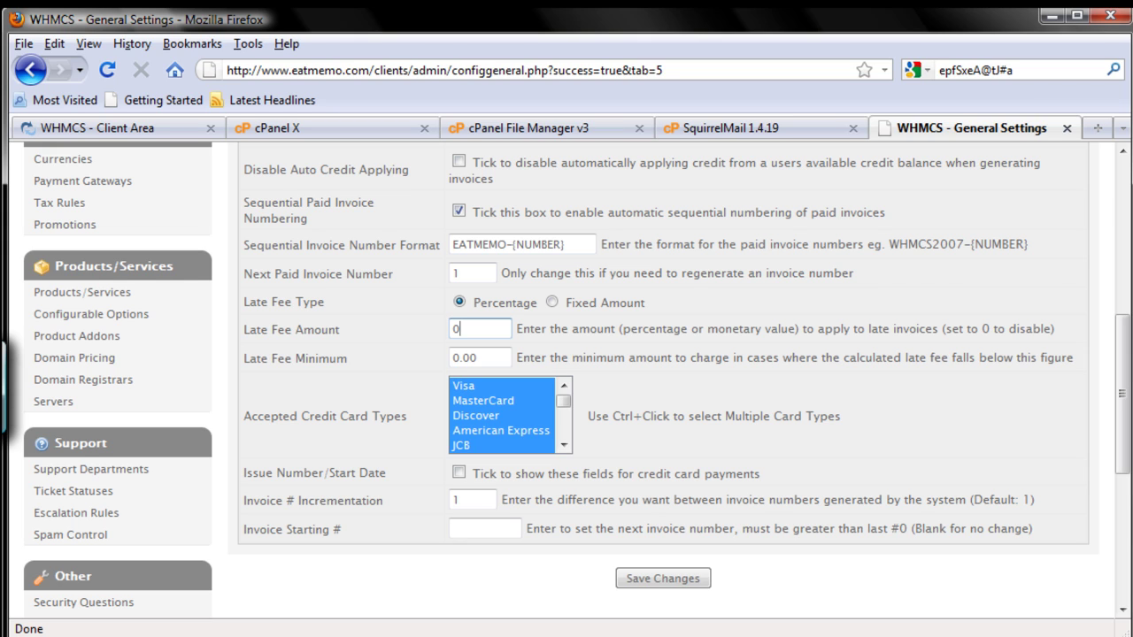
# - Deselect EnRoute in the accepted credit card types, keeping the other selected cards
pyautogui.moveTo(237, 372)
pyautogui.mouseDown()
pyautogui.moveTo(246, 446)
pyautogui.moveTo(525, 471)
pyautogui.moveTo(815, 476)
pyautogui.moveTo(869, 459)
pyautogui.mouseUp()
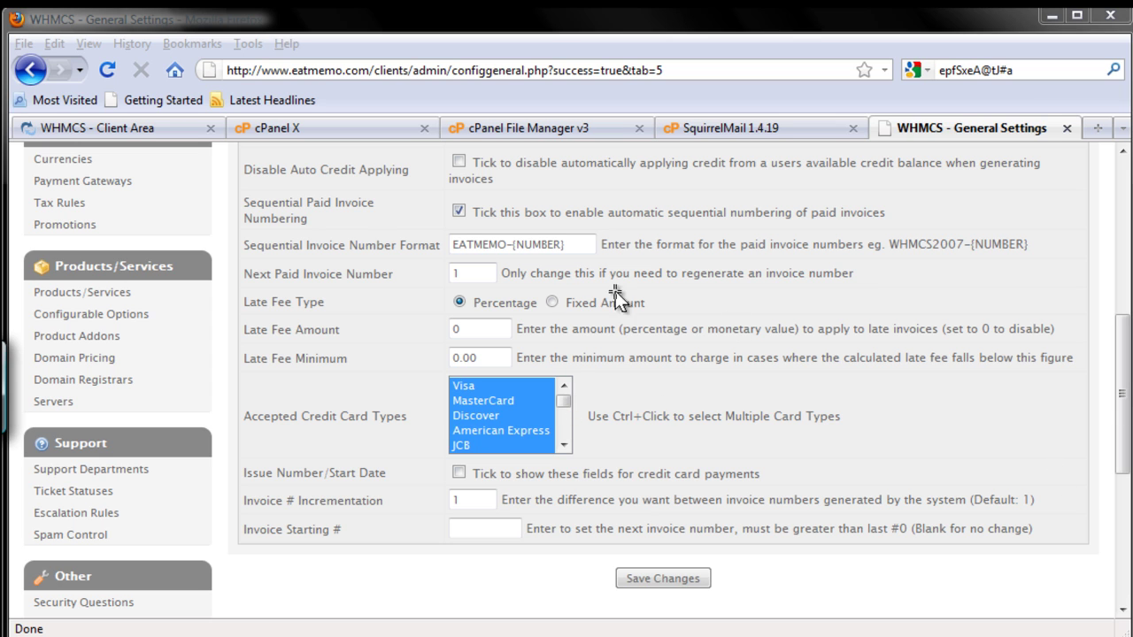
pyautogui.click(570, 406)
pyautogui.moveTo(569, 406); pyautogui.dragTo(534, 413)
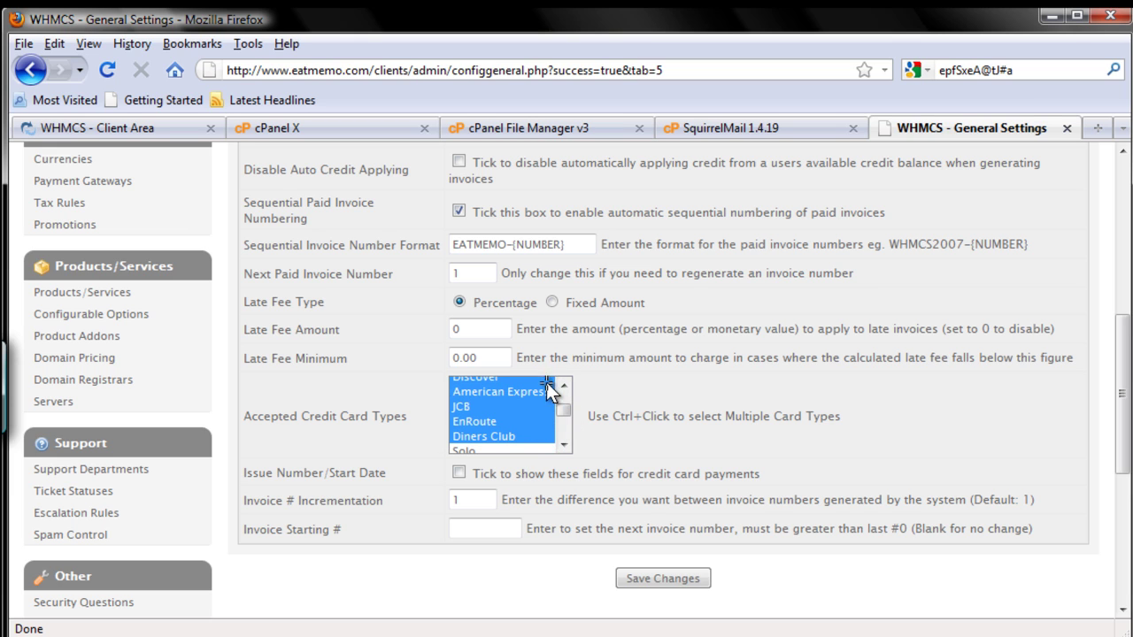
pyautogui.keyDown('ctrl'); pyautogui.click(522, 421); pyautogui.keyUp('ctrl')
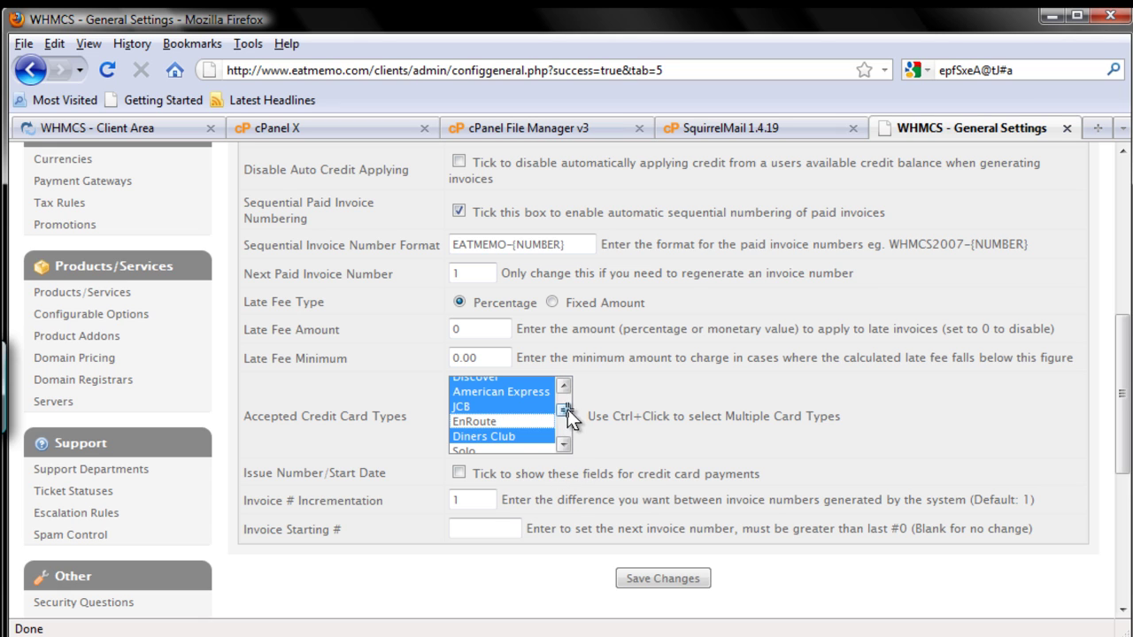
pyautogui.moveTo(567, 409)
pyautogui.mouseDown()
pyautogui.moveTo(567, 391)
pyautogui.moveTo(570, 420)
pyautogui.moveTo(571, 398)
pyautogui.mouseUp()
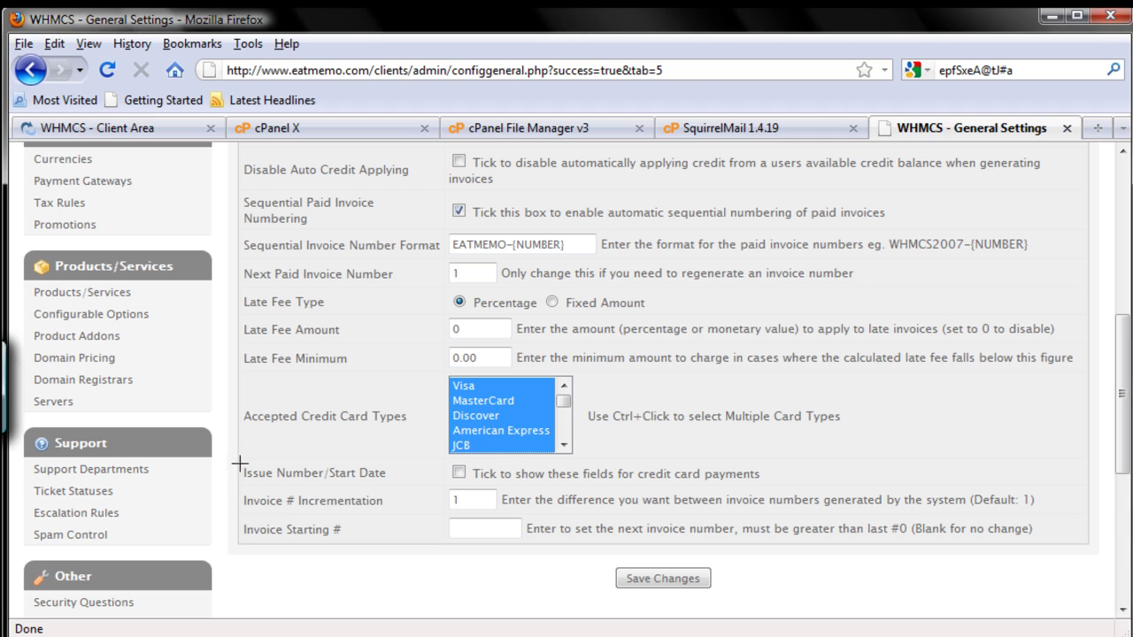
# - Set the Invoice # Incrementation to 17 and the Invoice Starting # to 1000
pyautogui.moveTo(245, 446); pyautogui.dragTo(773, 489)
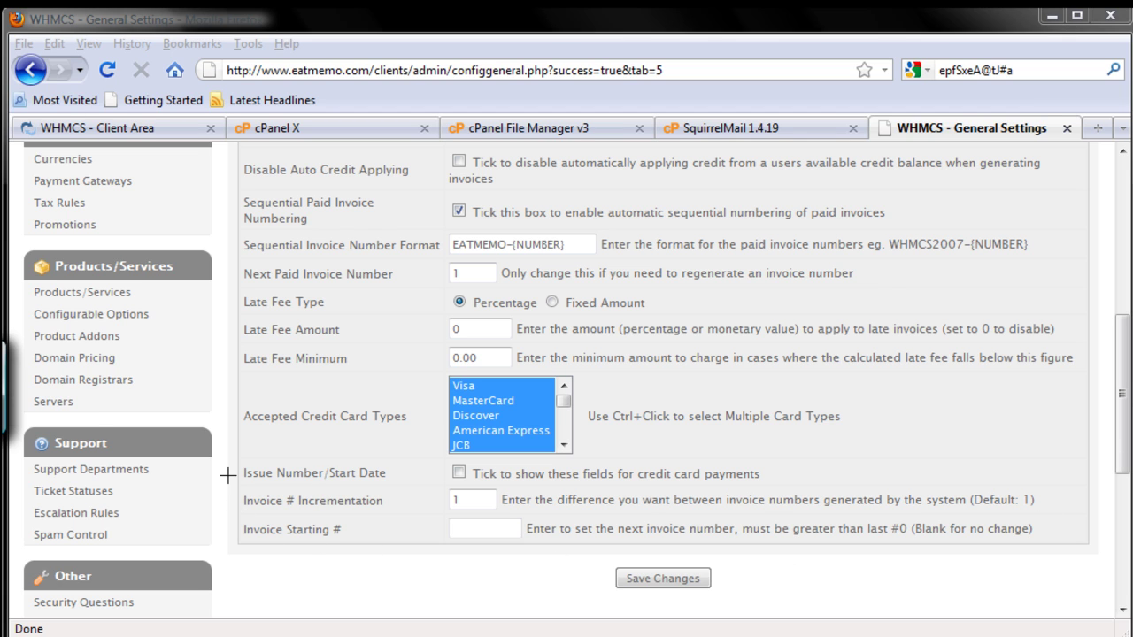
pyautogui.moveTo(227, 476); pyautogui.dragTo(1058, 553)
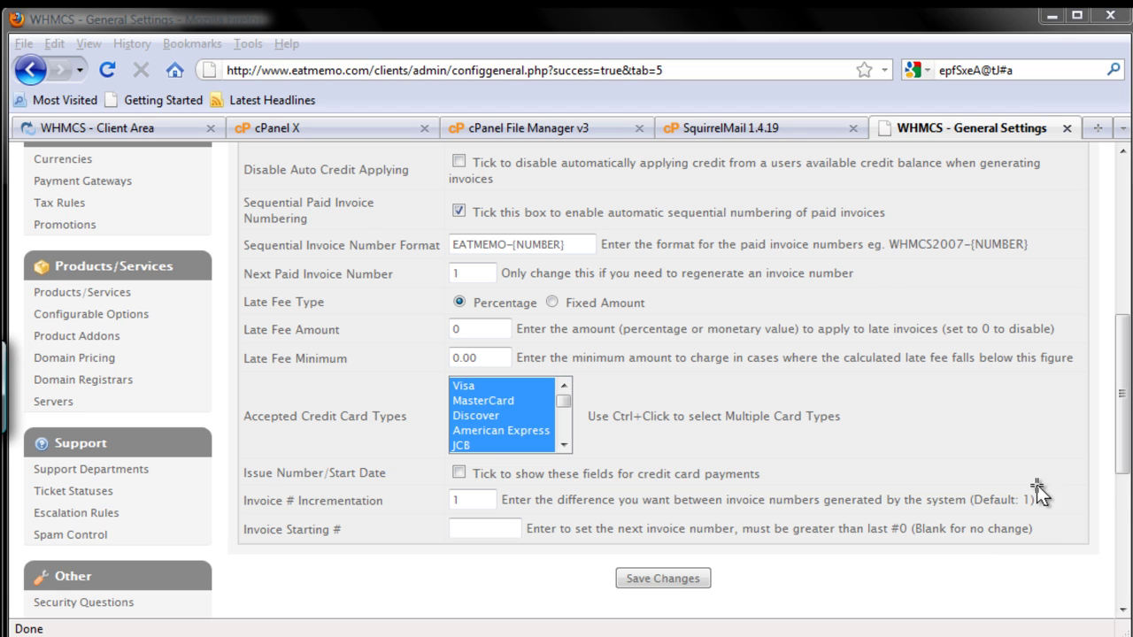
pyautogui.click(483, 500)
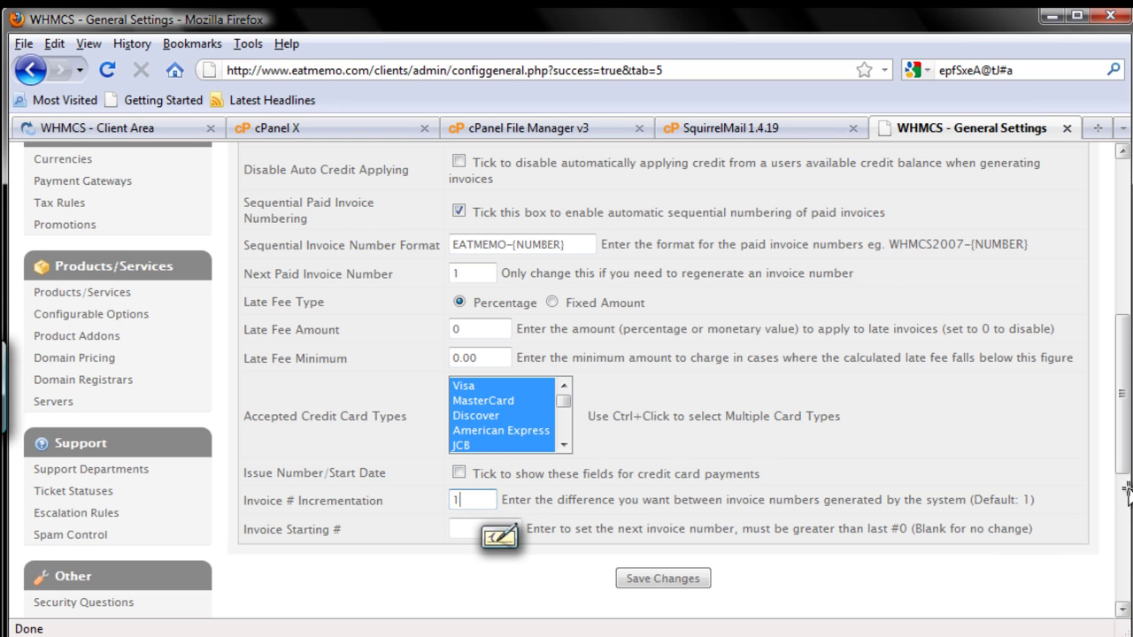
pyautogui.press('BackSpace')
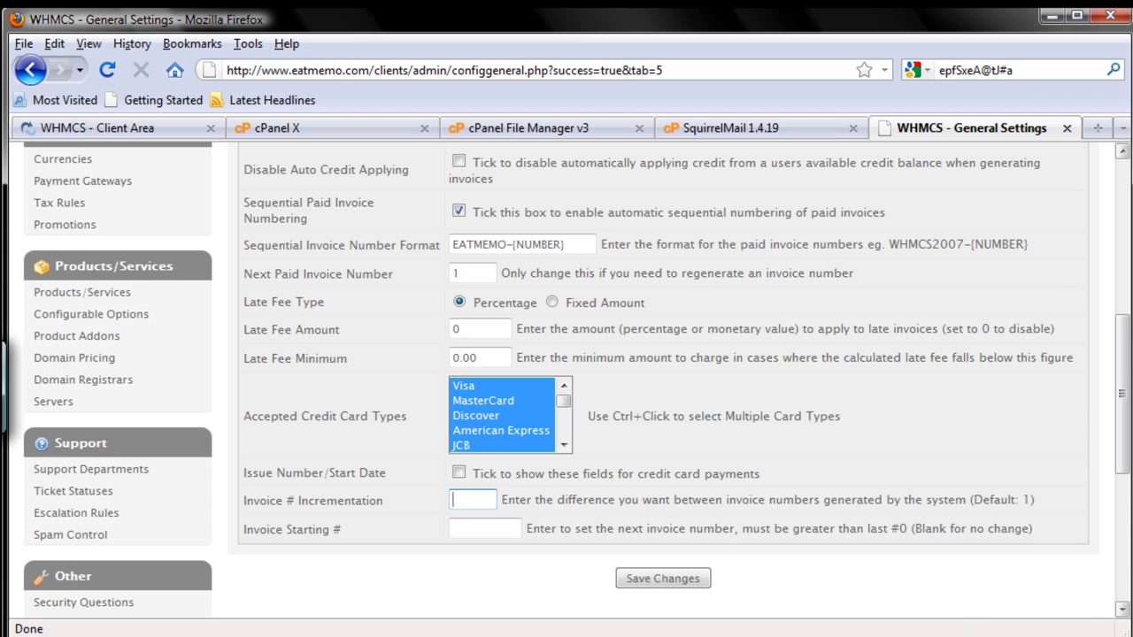
pyautogui.write('17')
pyautogui.click(483, 530)
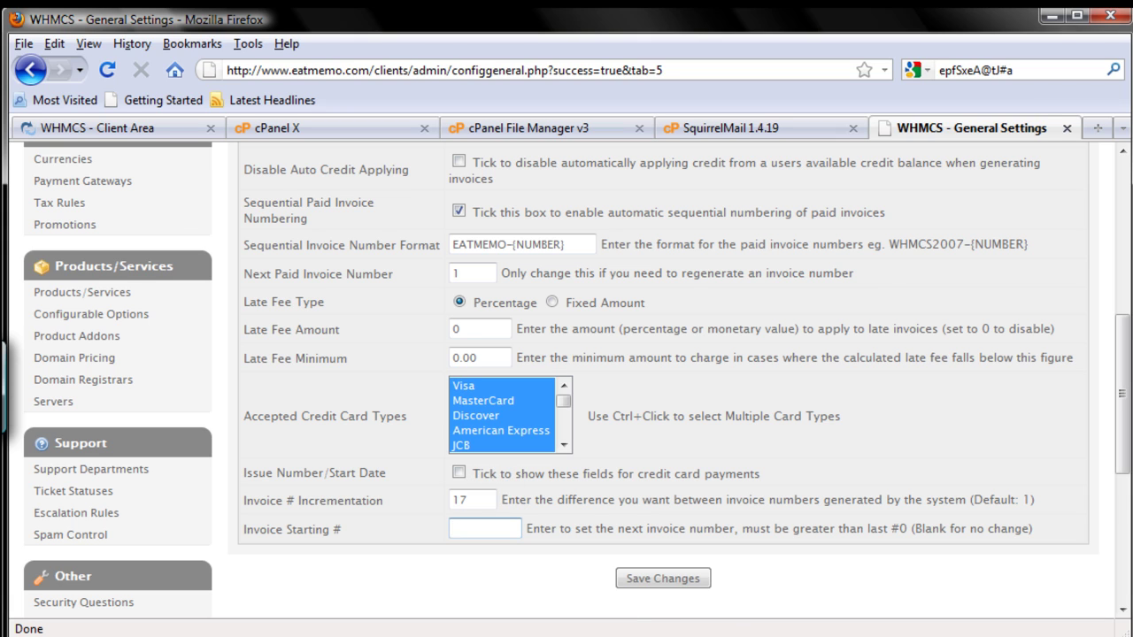
pyautogui.write('1000')
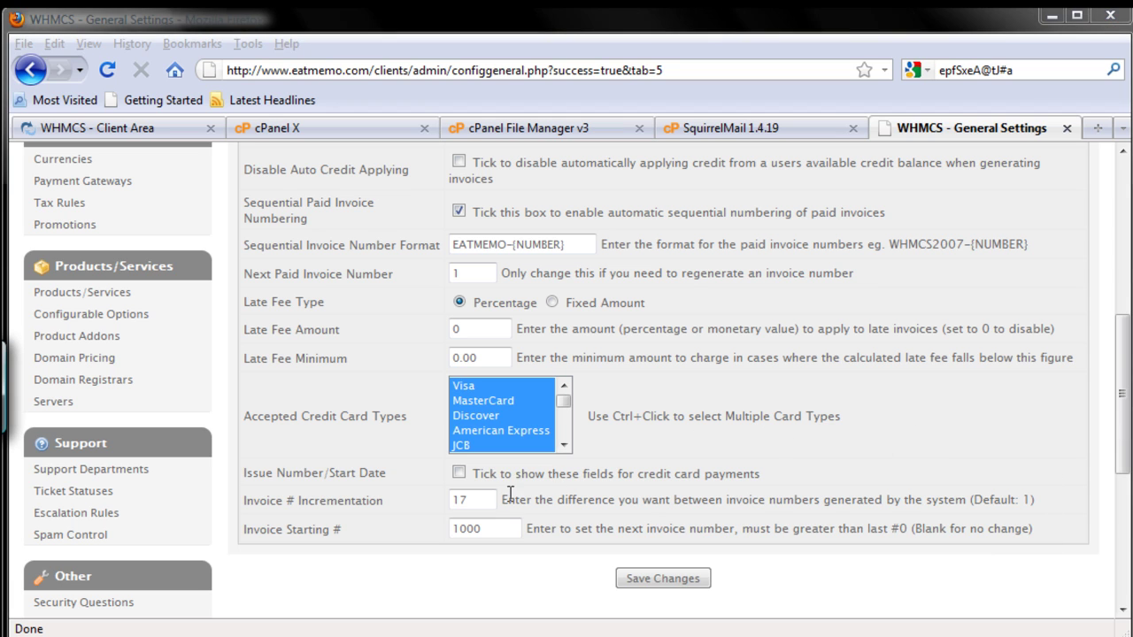
pyautogui.moveTo(511, 472)
pyautogui.mouseDown()
pyautogui.moveTo(453, 478)
pyautogui.moveTo(557, 478)
pyautogui.moveTo(457, 501)
pyautogui.mouseUp()
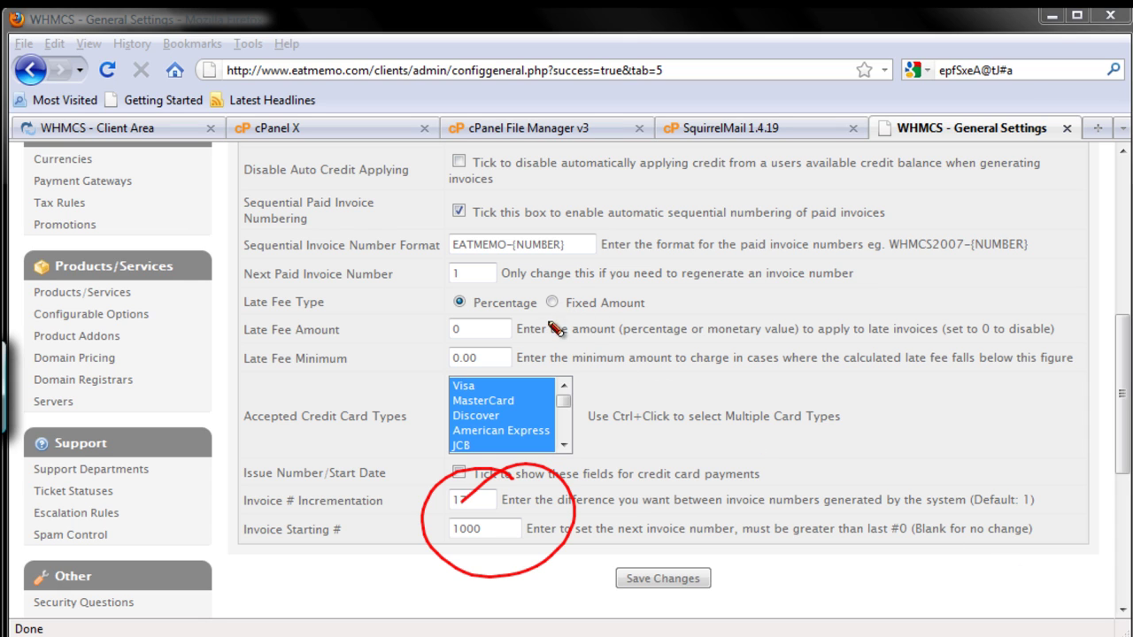
pyautogui.moveTo(549, 325)
pyautogui.mouseDown()
pyautogui.moveTo(591, 335)
pyautogui.moveTo(624, 324)
pyautogui.moveTo(624, 347)
pyautogui.moveTo(659, 341)
pyautogui.moveTo(721, 354)
pyautogui.moveTo(822, 337)
pyautogui.moveTo(857, 348)
pyautogui.moveTo(891, 340)
pyautogui.moveTo(890, 354)
pyautogui.moveTo(1008, 350)
pyautogui.moveTo(982, 370)
pyautogui.moveTo(1014, 345)
pyautogui.mouseUp()
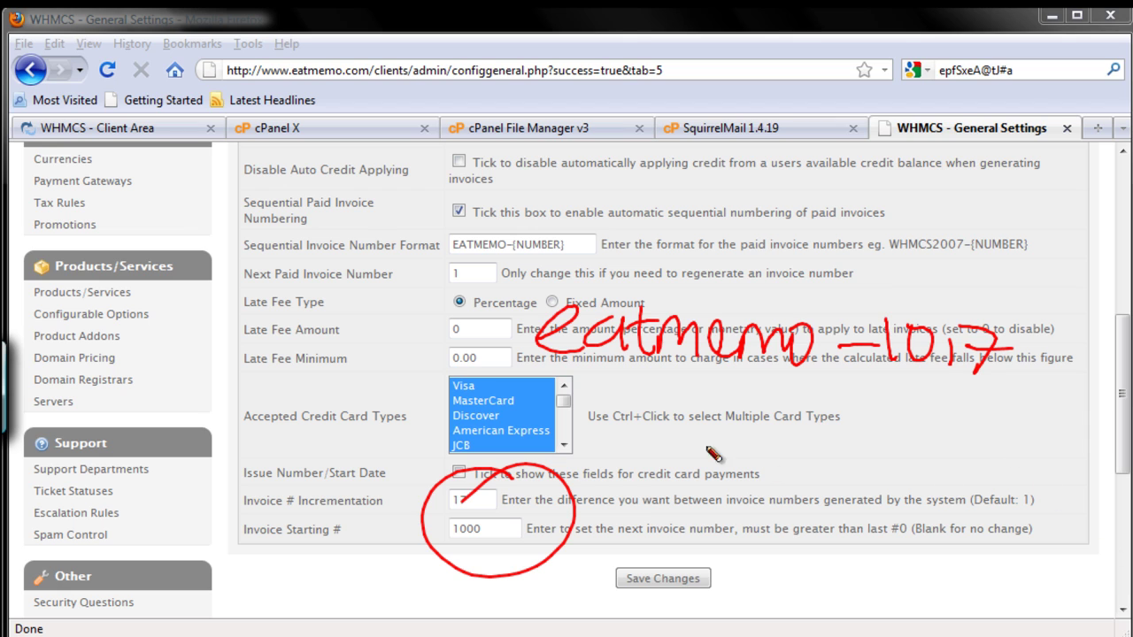
pyautogui.moveTo(825, 406)
pyautogui.mouseDown()
pyautogui.moveTo(877, 409)
pyautogui.moveTo(892, 429)
pyautogui.moveTo(919, 400)
pyautogui.moveTo(972, 414)
pyautogui.moveTo(947, 435)
pyautogui.mouseUp()
pyautogui.moveTo(1000, 394)
pyautogui.mouseDown()
pyautogui.moveTo(983, 423)
pyautogui.moveTo(1026, 421)
pyautogui.moveTo(1021, 437)
pyautogui.mouseUp()
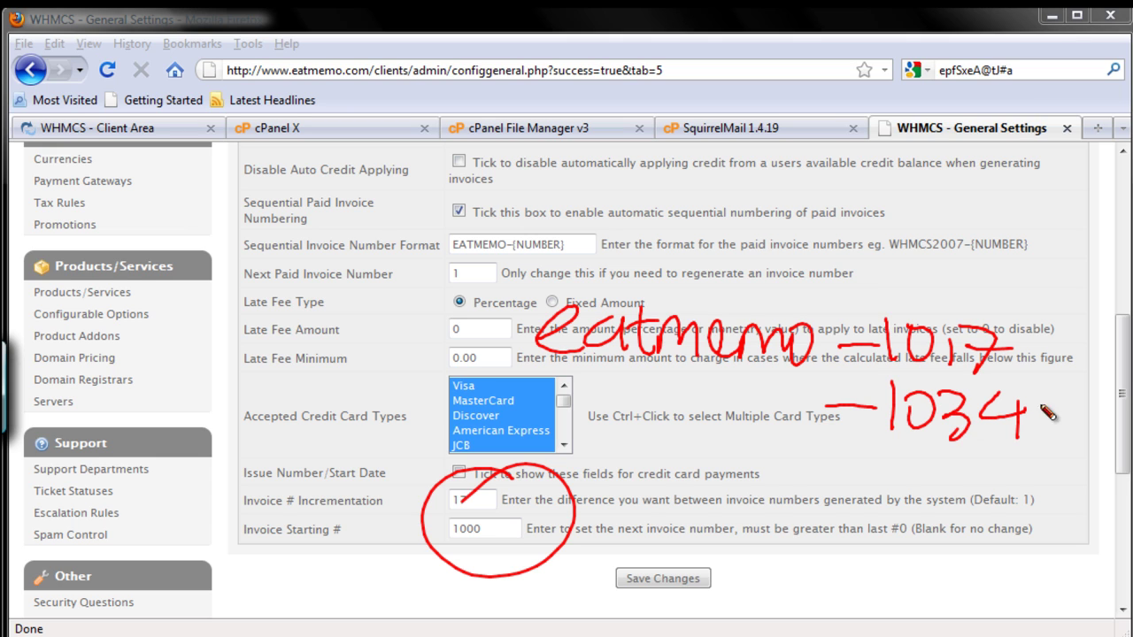
pyautogui.moveTo(823, 467)
pyautogui.mouseDown()
pyautogui.moveTo(885, 464)
pyautogui.moveTo(888, 506)
pyautogui.mouseUp()
pyautogui.moveTo(929, 455)
pyautogui.mouseDown()
pyautogui.moveTo(938, 492)
pyautogui.moveTo(936, 455)
pyautogui.mouseUp()
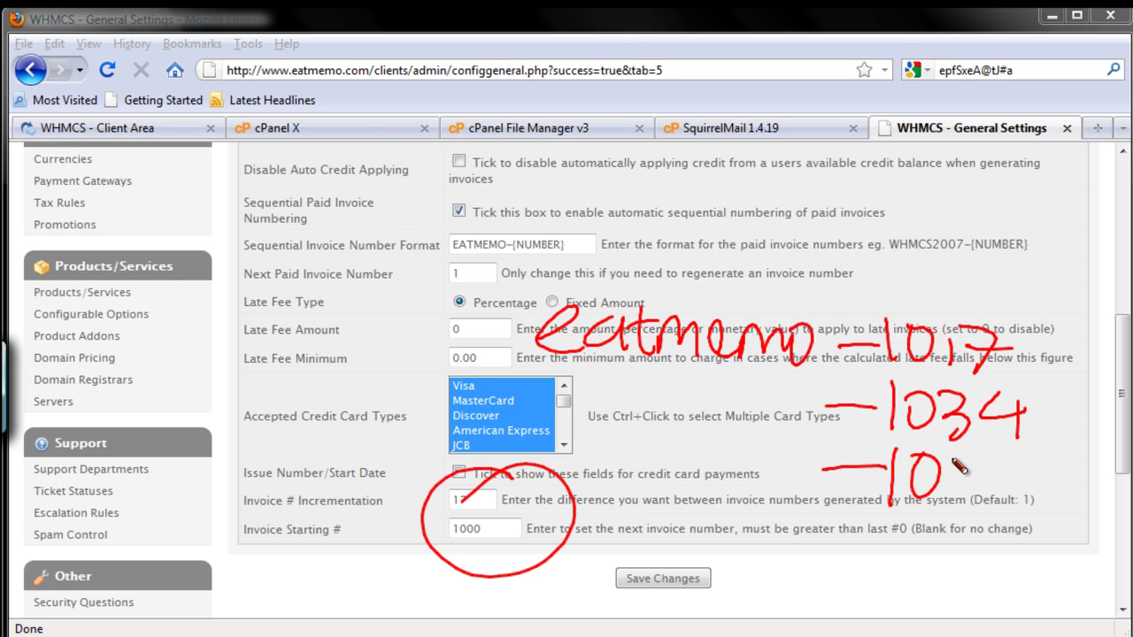
pyautogui.moveTo(954, 461)
pyautogui.mouseDown()
pyautogui.moveTo(974, 487)
pyautogui.moveTo(945, 506)
pyautogui.mouseUp()
pyautogui.moveTo(952, 459)
pyautogui.mouseDown()
pyautogui.moveTo(984, 455)
pyautogui.moveTo(1007, 488)
pyautogui.mouseUp()
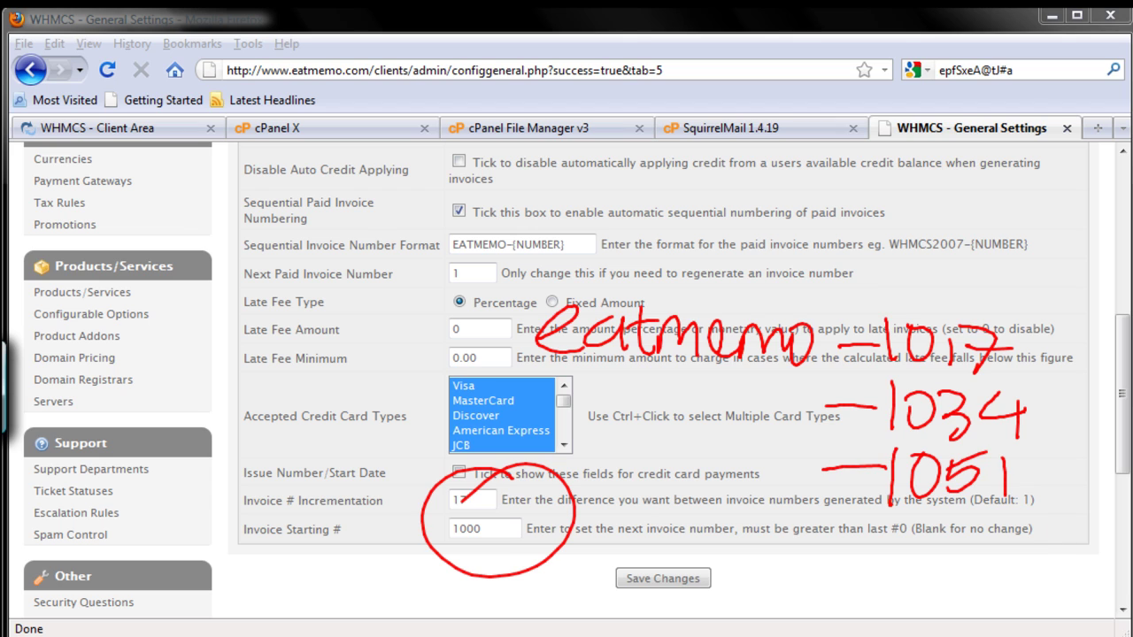
pyautogui.press('Escape')
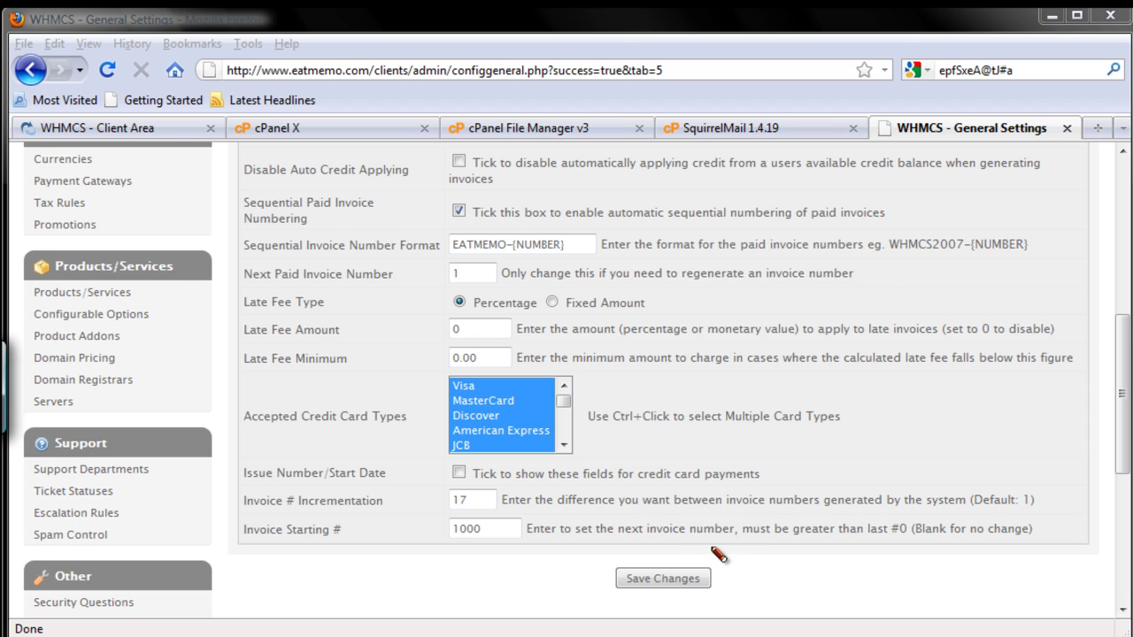
# - Save the changes made to the invoice settings and return to the Invoices options
pyautogui.moveTo(672, 538)
pyautogui.mouseDown()
pyautogui.moveTo(732, 609)
pyautogui.moveTo(681, 532)
pyautogui.mouseUp()
pyautogui.click(663, 577)
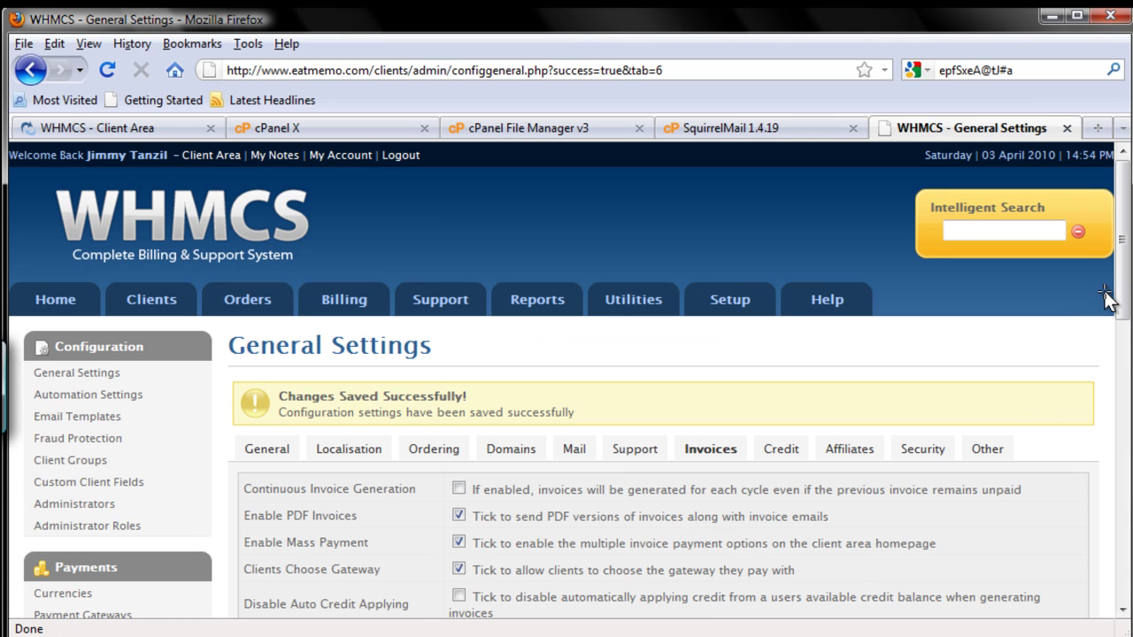
pyautogui.moveTo(1122, 298); pyautogui.dragTo(1074, 374)
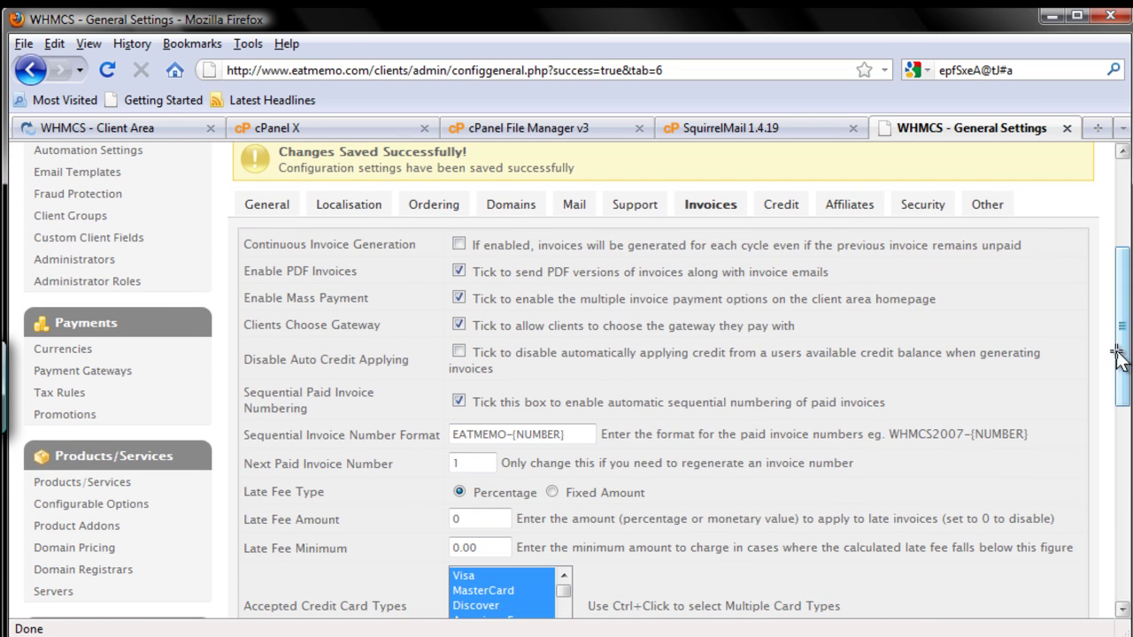